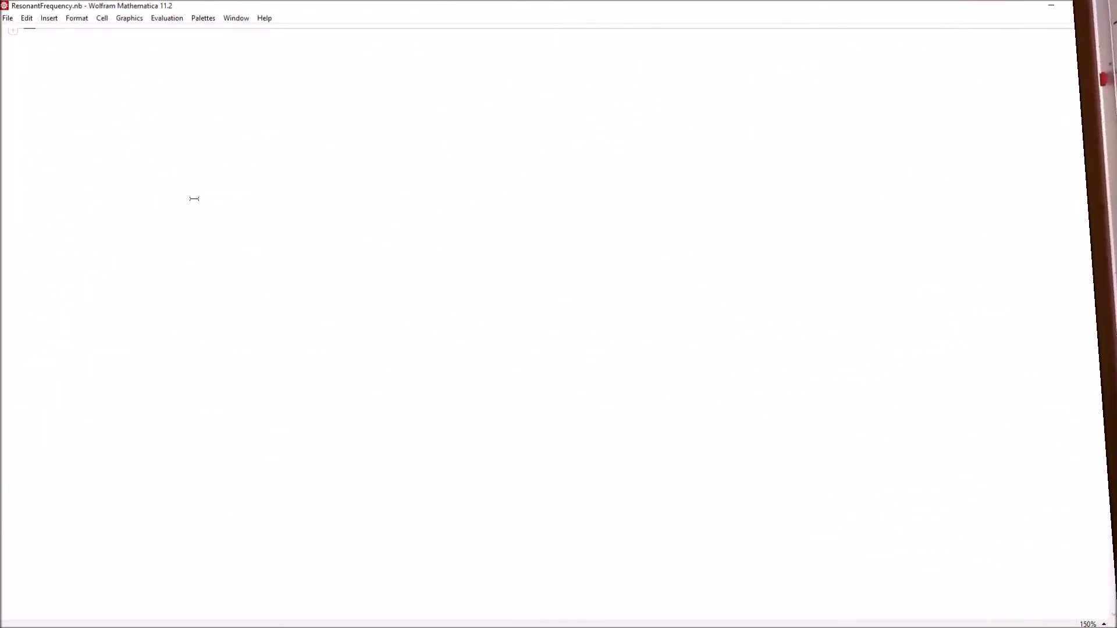
# Add a text cell reading 'Input those "ugly" expressions for α and β'
pyautogui.write('d')
pyautogui.press('BackSpace')
pyautogui.hotkey('alt', '7')
pyautogui.write('Input those')
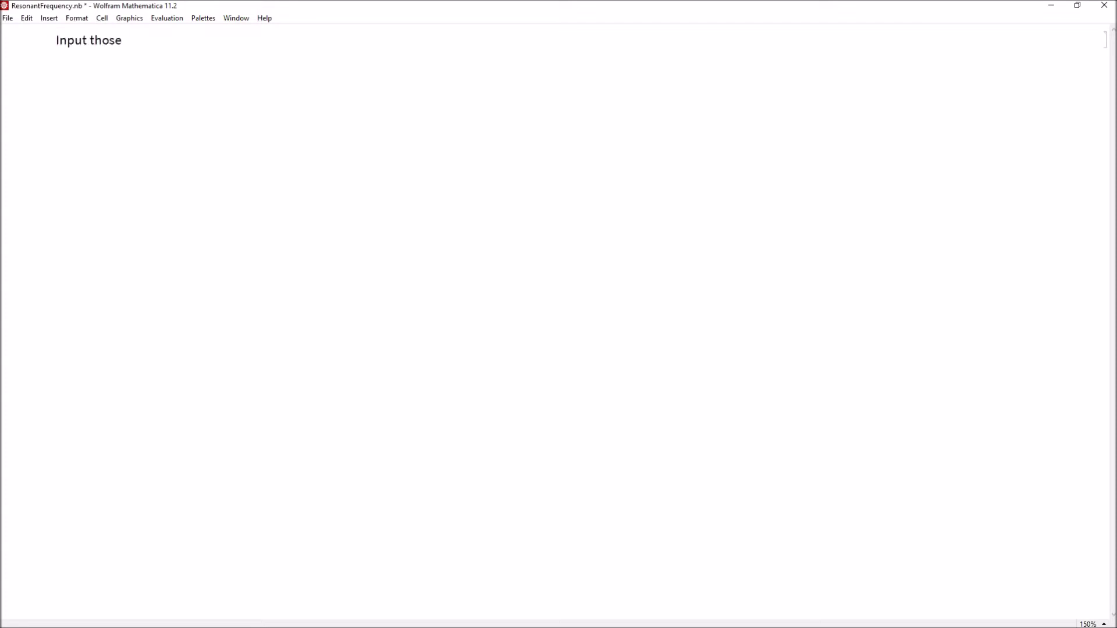
pyautogui.write(' "ugly" expressions for')
pyautogui.press('Escape')
pyautogui.write('a')
pyautogui.press('Escape')
pyautogui.write('adn')
pyautogui.press('BackSpace')
pyautogui.press('BackSpace')
pyautogui.press('BackSpace')
pyautogui.write('nd')
pyautogui.press('Escape')
pyautogui.write('b')
pyautogui.press('Escape')
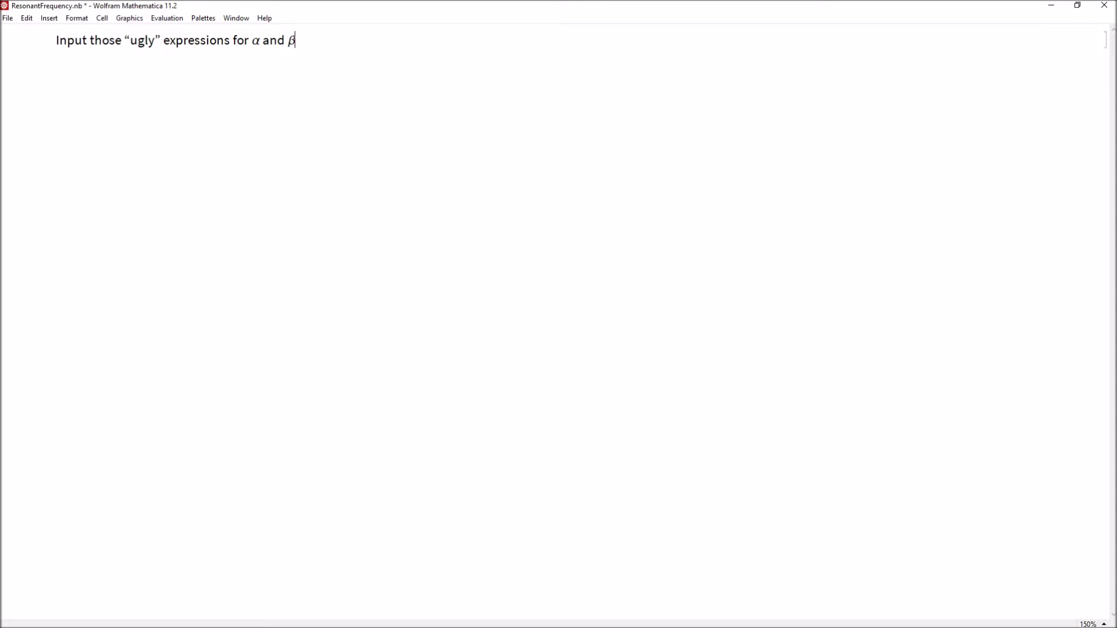
# Paste the α and β rational-expression definitions into an input cell and evaluate them
pyautogui.click(45, 132)
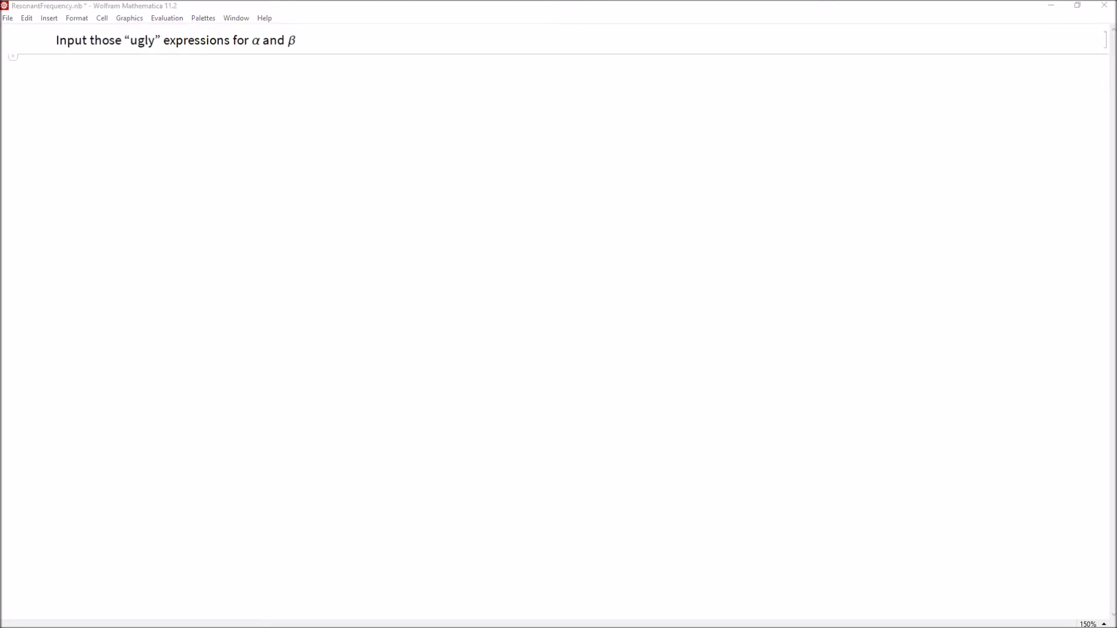
pyautogui.click(147, 204)
pyautogui.write('α = (-ω^2 ωn^2 + ωn^4)/(ω^4 - 2 ω^2 ωn^2 + 4 ξ^2 ω^2 ωn^2 + ωn^4); β = (-2 ξ ω ωn^3)/(ω^4 - 2 ω^2 ωn^2 + 4 ξ^2 ω^2 ωn^2 + ωn^4);')
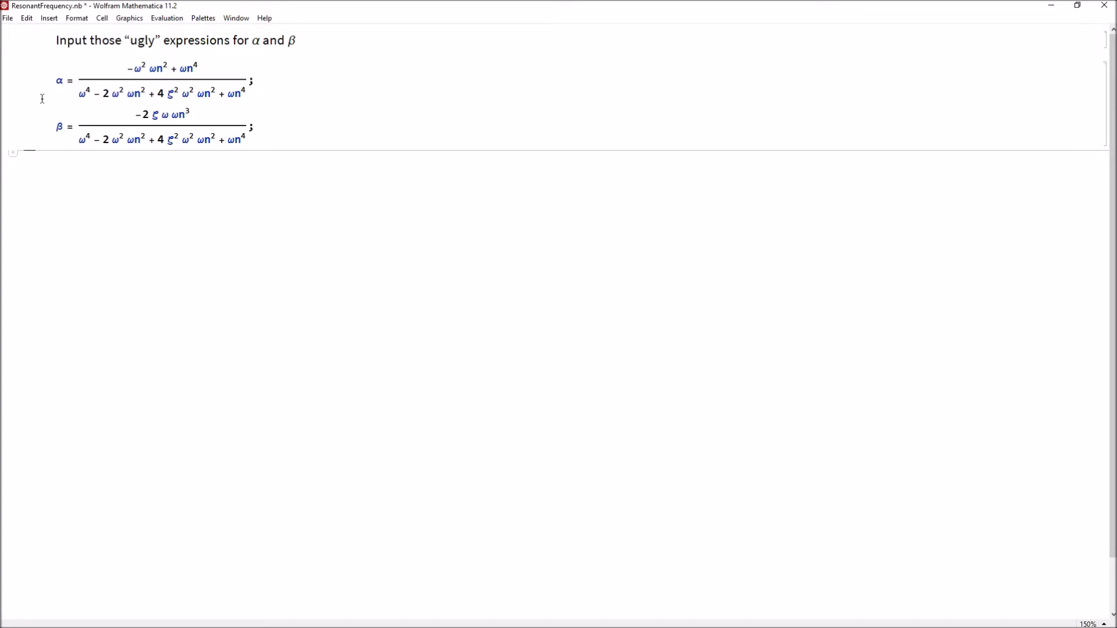
pyautogui.click(277, 80)
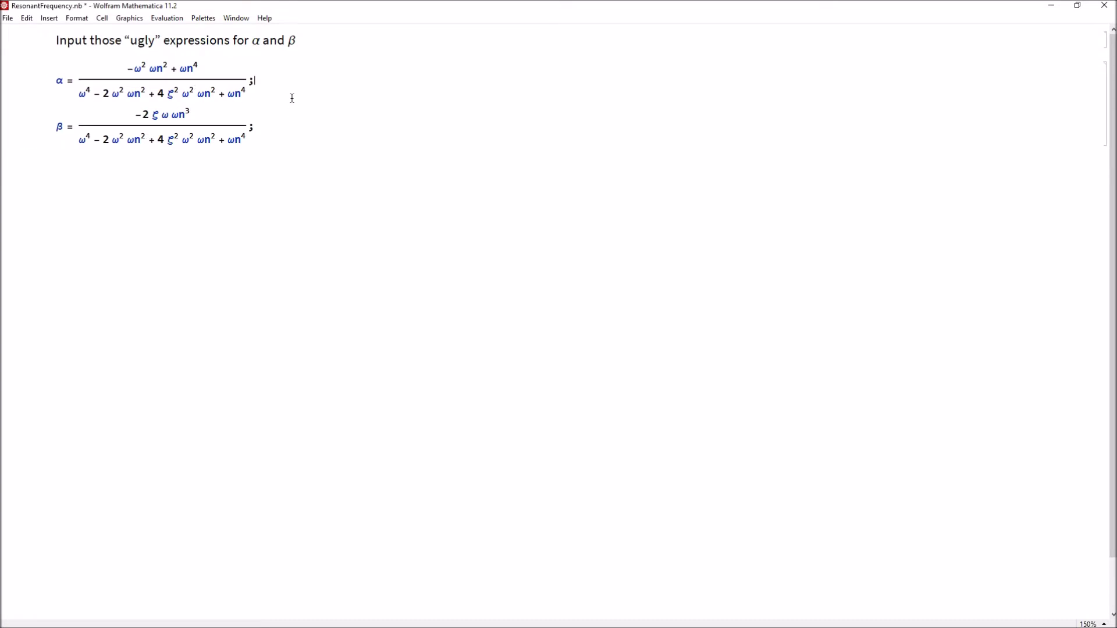
pyautogui.hotkey('shift', 'Return')
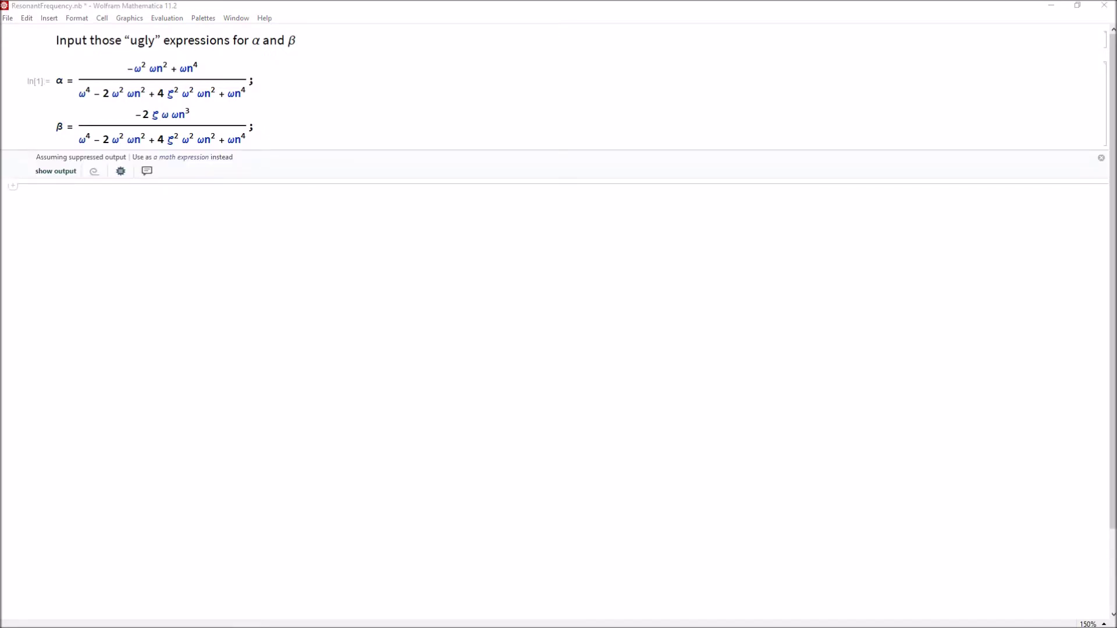
# Add a 'Compute the magnitude' note with the inline formula |G(jω)| = (α^2 + β^2)^1/2
pyautogui.click(169, 247)
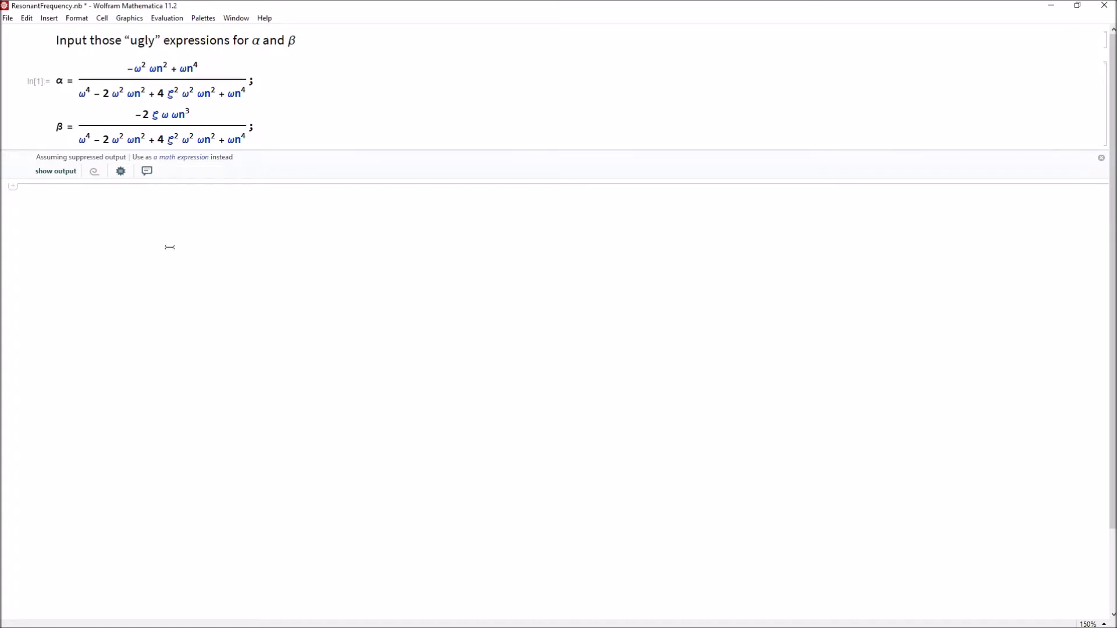
pyautogui.hotkey('alt', '7')
pyautogui.write('Compute the ')
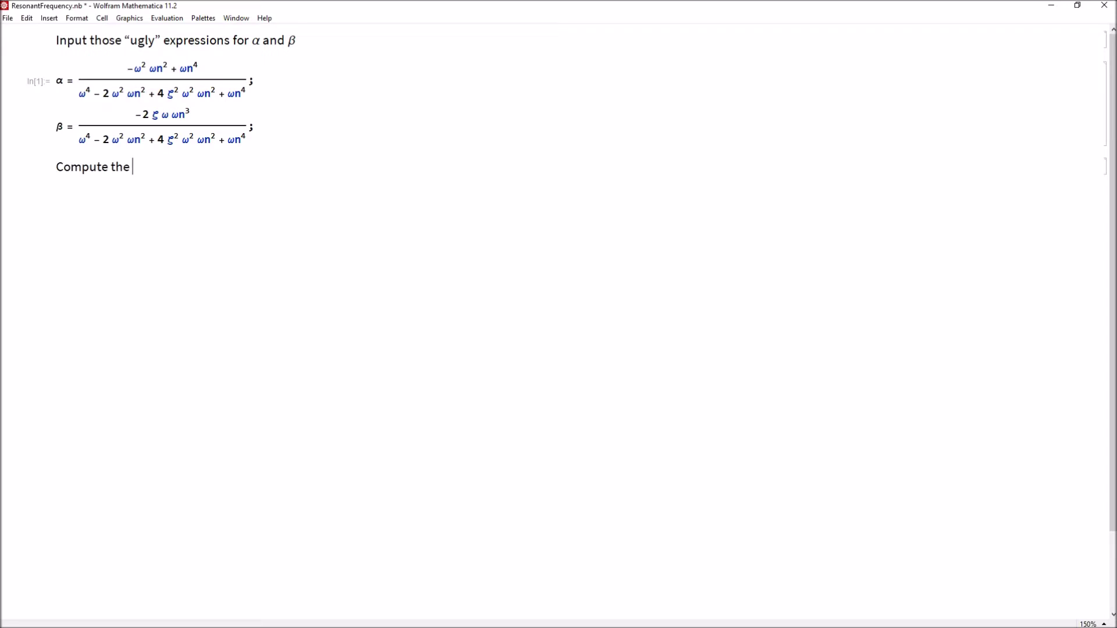
pyautogui.write('magnitude')
pyautogui.press('Return')
pyautogui.write('| G(j ')
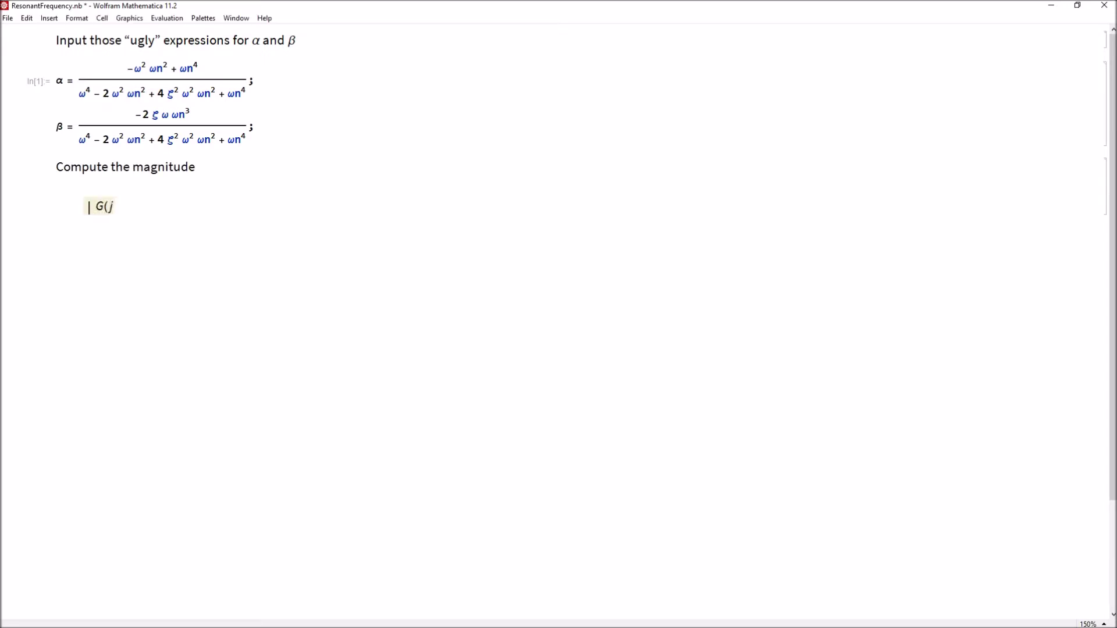
pyautogui.write('ω) | = (α^2 + β')
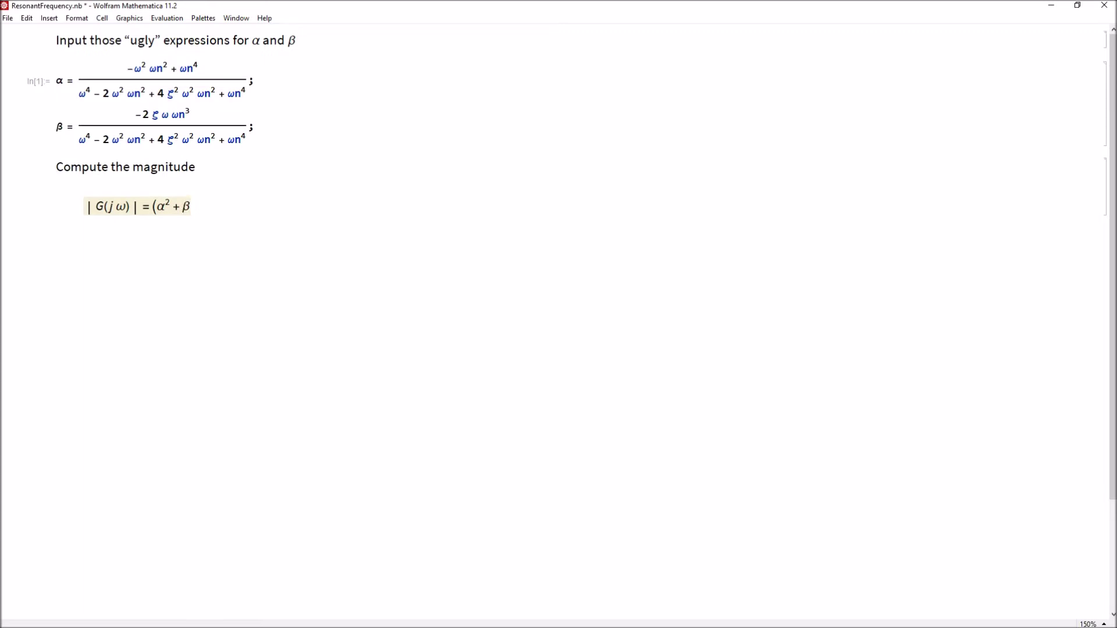
pyautogui.write('^2)^1/2')
pyautogui.press('Right')
pyautogui.press('Down')
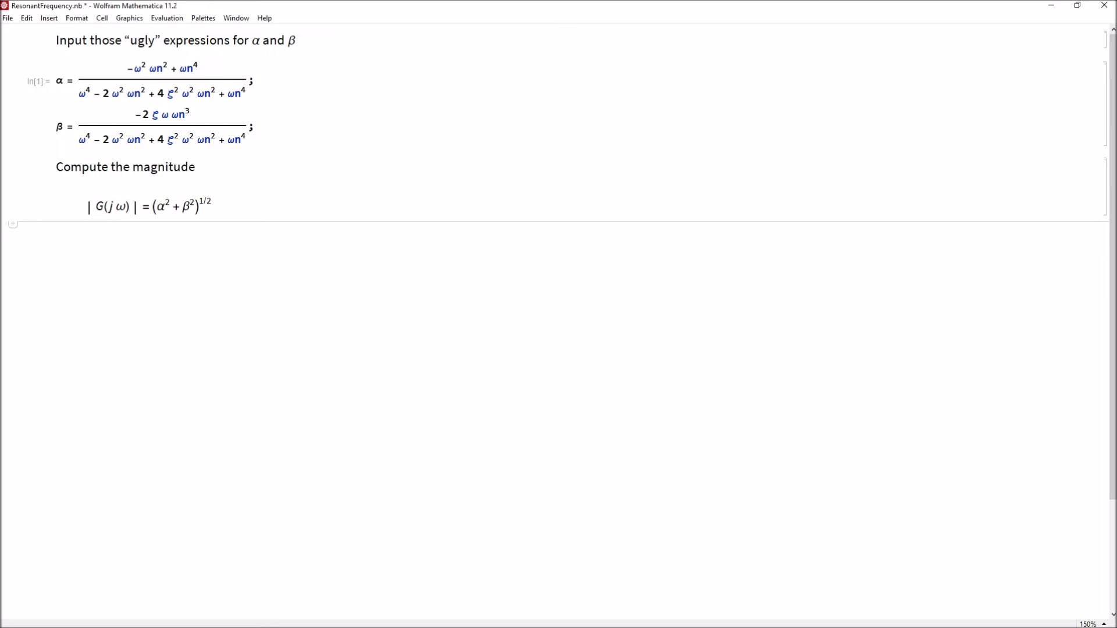
# Define and evaluate MagGjω[ω_] = (α^2 + β^2)^(1/2)
pyautogui.write('Mag')
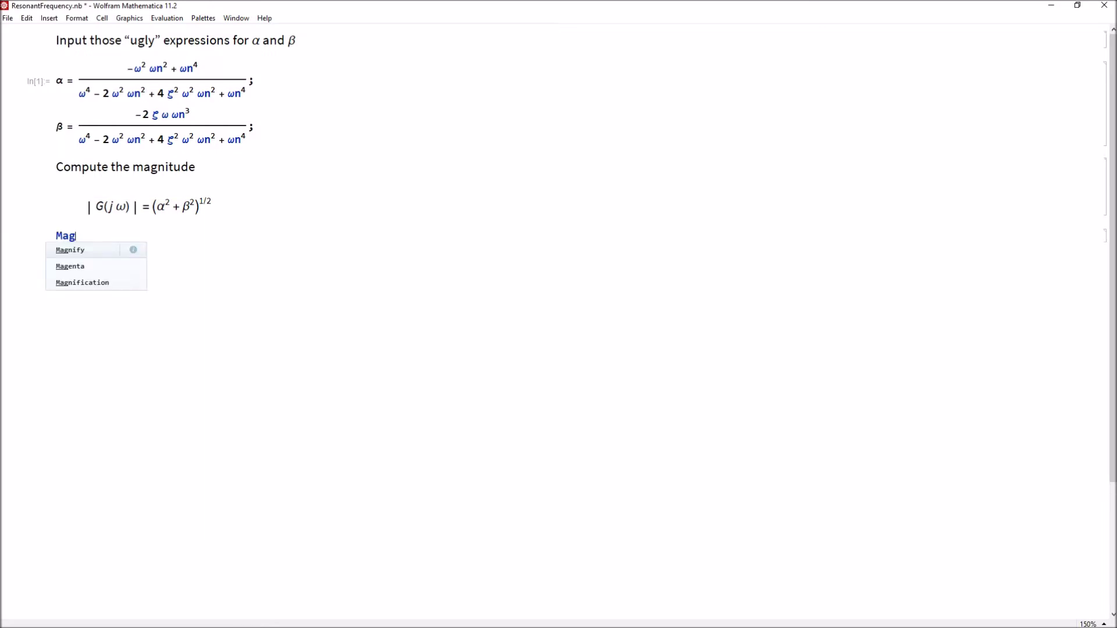
pyautogui.write('Gj')
pyautogui.press('Escape')
pyautogui.write('w')
pyautogui.press('Escape')
pyautogui.write('[')
pyautogui.press('Escape')
pyautogui.write('w')
pyautogui.press('Escape')
pyautogui.write('_] = ()')
pyautogui.press('Left')
pyautogui.press('Escape')
pyautogui.write('a')
pyautogui.press('Escape')
pyautogui.hotkey('ctrl', '6')
pyautogui.write('2')
pyautogui.hotkey('ctrl', 'space')
pyautogui.write('+')
pyautogui.write('b')
pyautogui.press('Escape')
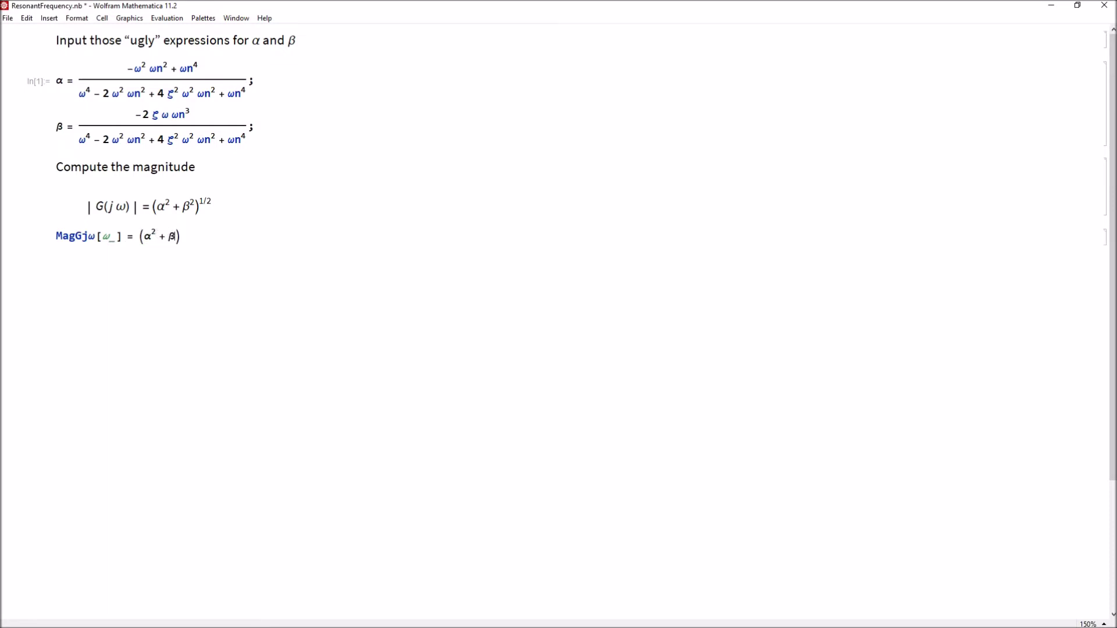
pyautogui.hotkey('ctrl', '6')
pyautogui.write('2')
pyautogui.hotkey('ctrl', 'space')
pyautogui.press('Right')
pyautogui.hotkey('ctrl', '6')
pyautogui.write('1/2')
pyautogui.hotkey('shift', 'Return')
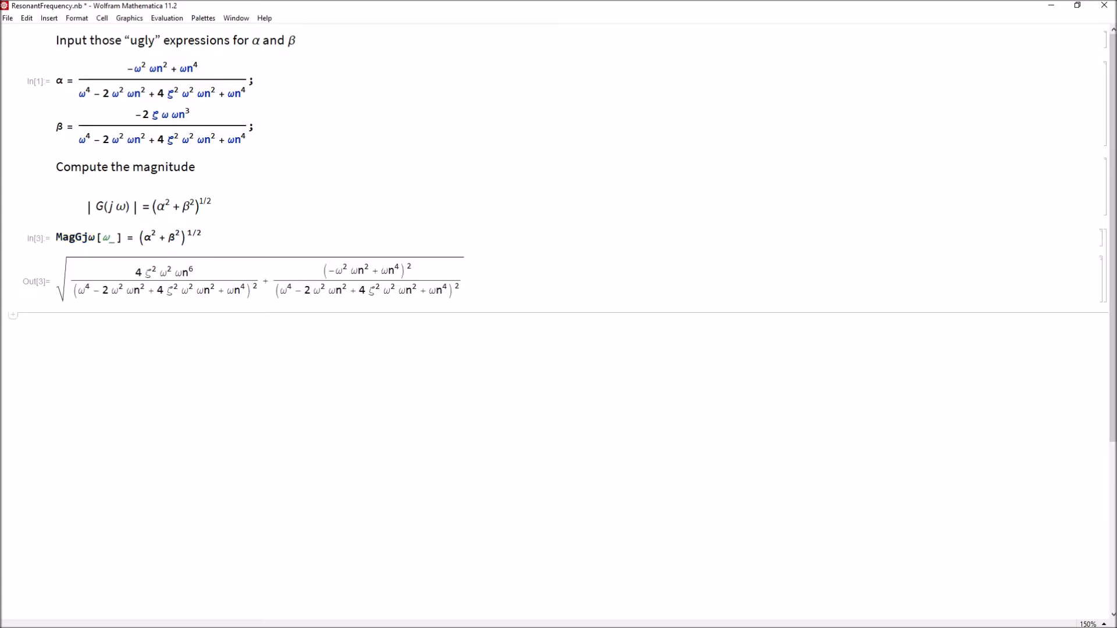
# Append // Simplify to the MagGjω definition and re-evaluate it
pyautogui.click(238, 242)
pyautogui.write('// Simjplif')
pyautogui.press('BackSpace')
pyautogui.press('BackSpace')
pyautogui.press('BackSpace')
pyautogui.press('BackSpace')
pyautogui.press('BackSpace')
pyautogui.write('p')
pyautogui.press('Return')
pyautogui.hotkey('shift', 'Return')
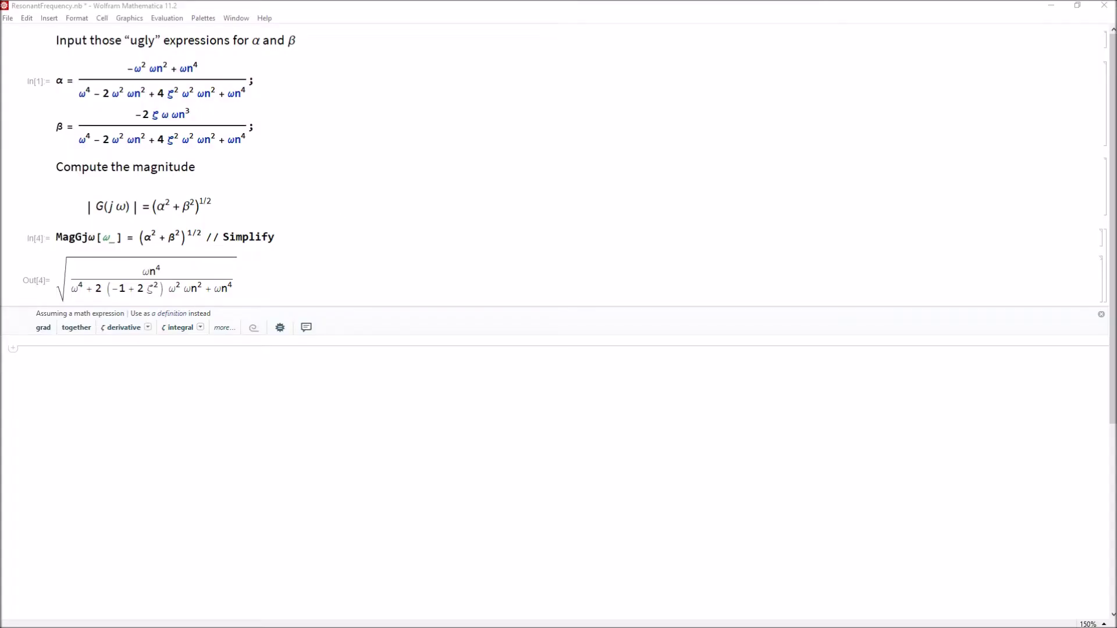
# Bring the MATLAB Bode figure into view and place a data tip on the magnitude peak near X 1.924, Y 9.482
pyautogui.moveTo(0, 209); pyautogui.dragTo(576, 113)
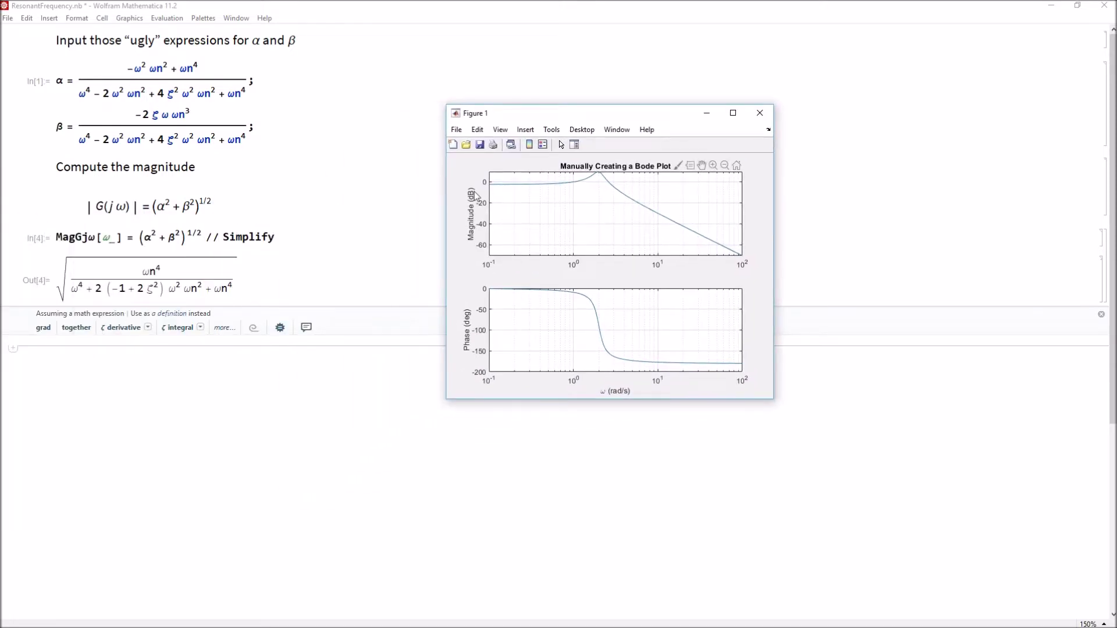
pyautogui.moveTo(499, 196)
pyautogui.click(600, 175)
pyautogui.click(600, 176)
# Move the Bode figure aside and return to the Mathematica notebook
pyautogui.moveTo(599, 175)
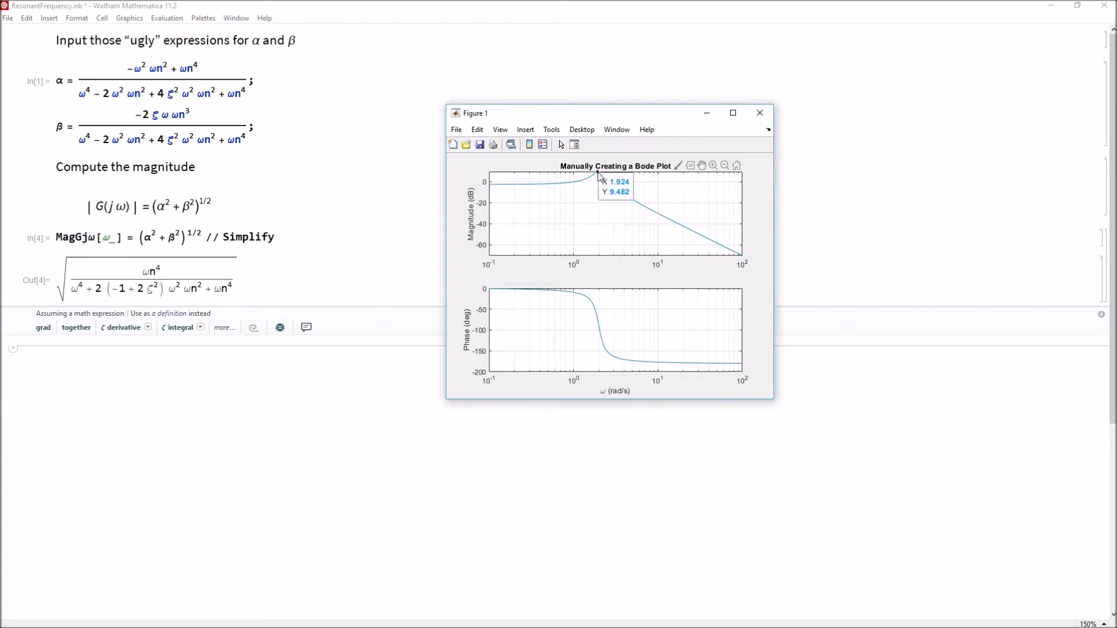
pyautogui.moveTo(643, 117); pyautogui.dragTo(1, 175)
pyautogui.click(185, 396)
# Add a text heading 'Compute d|G(jω)|/dω' with an inline derivative formula
pyautogui.write('d')
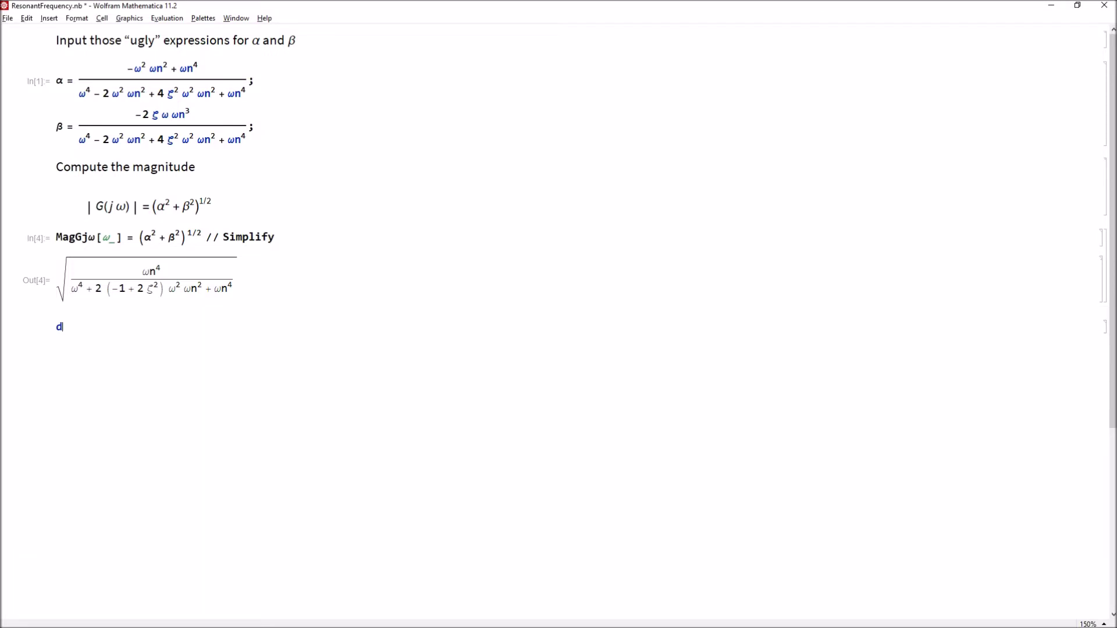
pyautogui.press('BackSpace')
pyautogui.hotkey('alt', '7')
pyautogui.write('Compute')
pyautogui.moveTo(142, 207); pyautogui.dragTo(88, 207)
pyautogui.hotkey('ctrl', 'c')
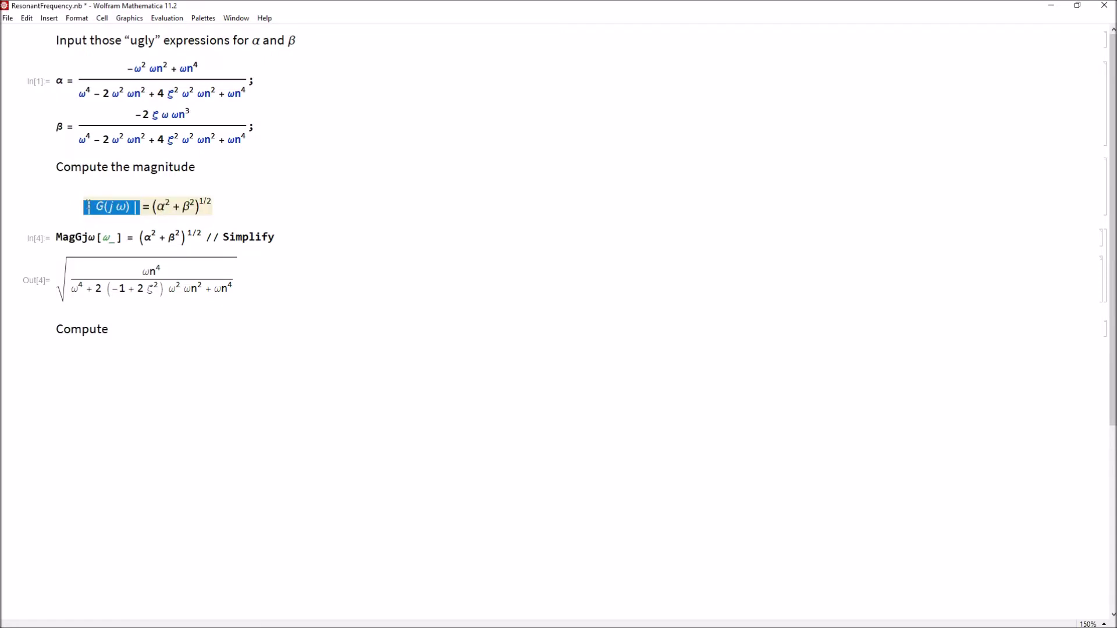
pyautogui.click(136, 330)
pyautogui.write('d')
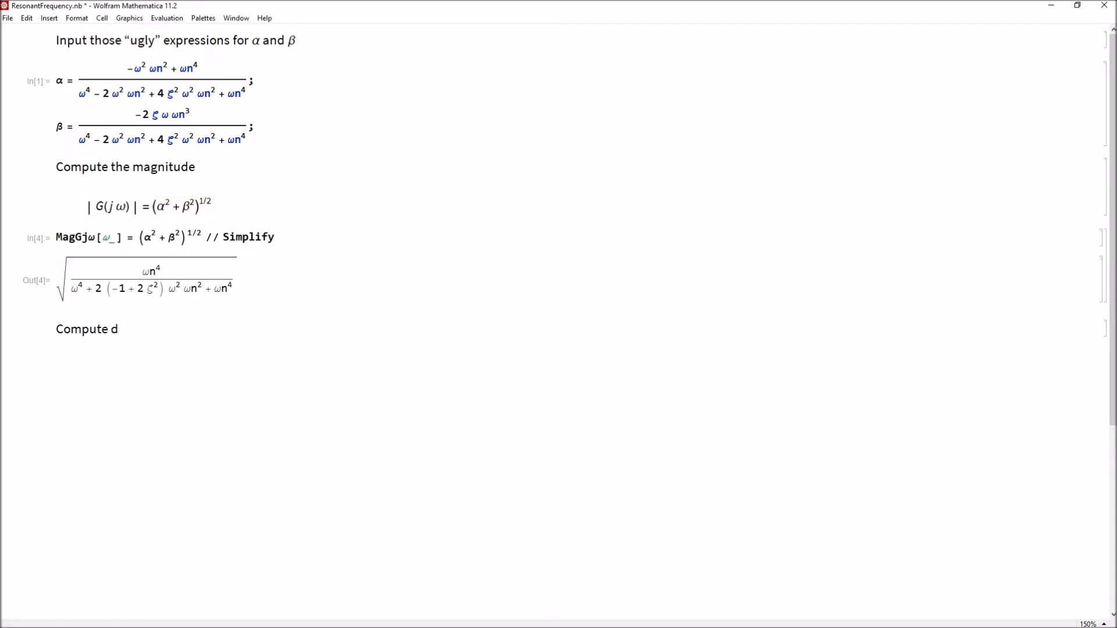
pyautogui.hotkey('ctrl', 'v')
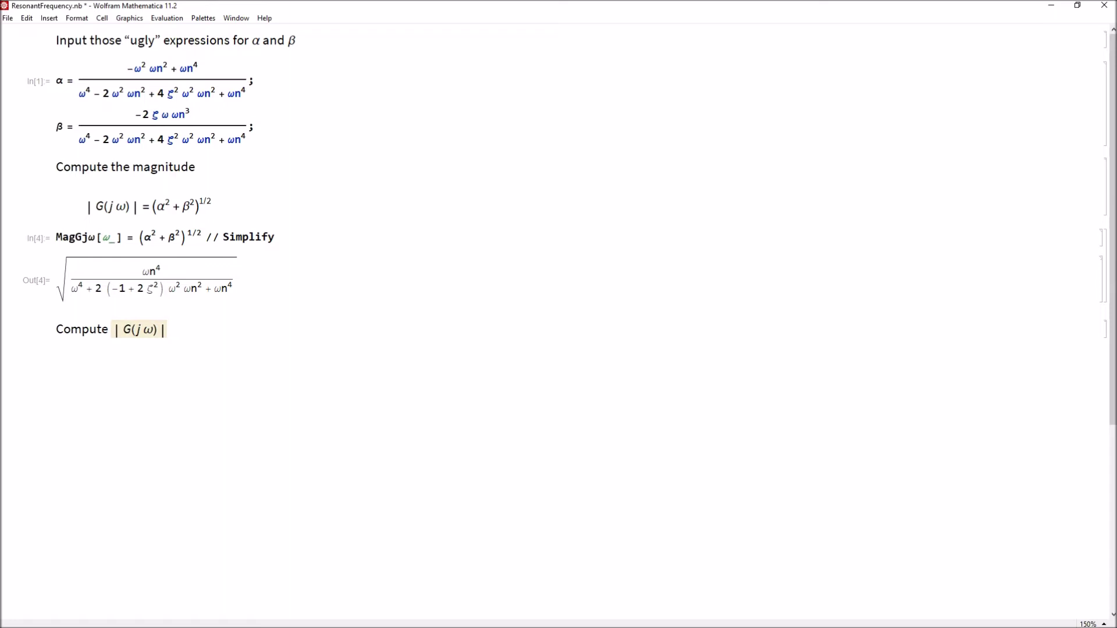
pyautogui.write('/dω')
pyautogui.press('Right')
pyautogui.click(110, 329)
pyautogui.write('and then fo')
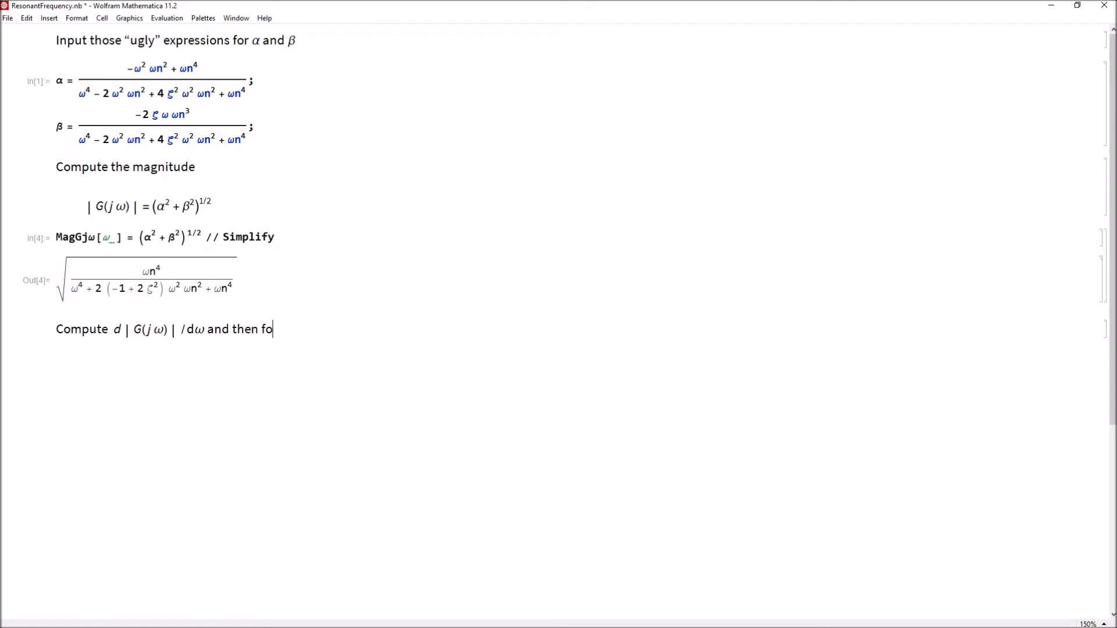
pyautogui.hotkey('ctrl', 'shift', 'Left')
pyautogui.hotkey('ctrl', 'shift', 'Left')
pyautogui.hotkey('ctrl', 'shift', 'Left')
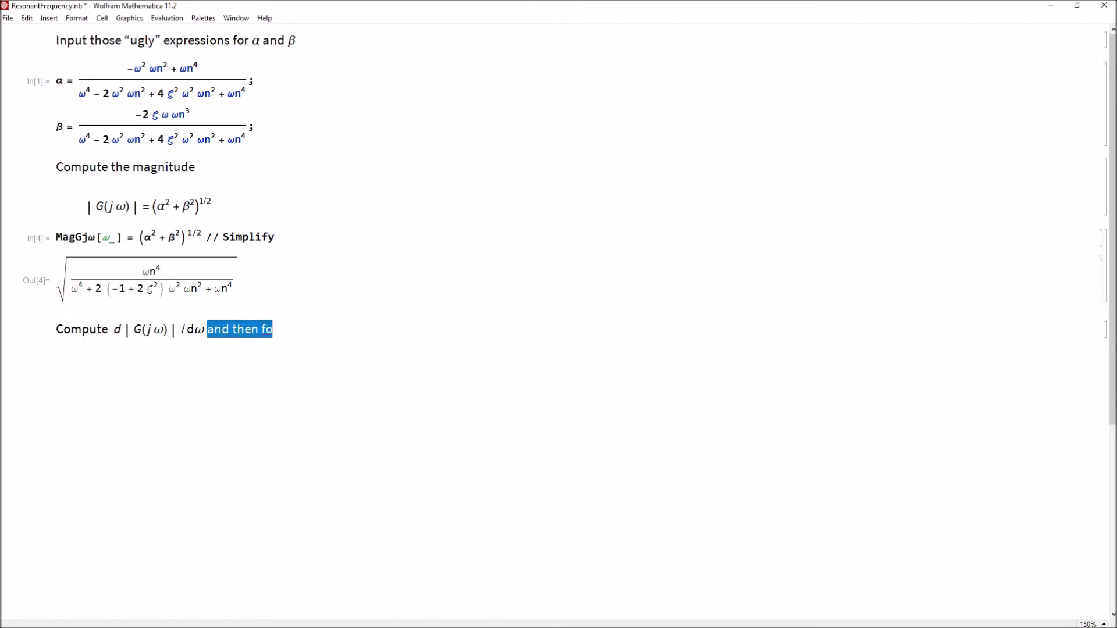
pyautogui.press('BackSpace')
pyautogui.press('Down')
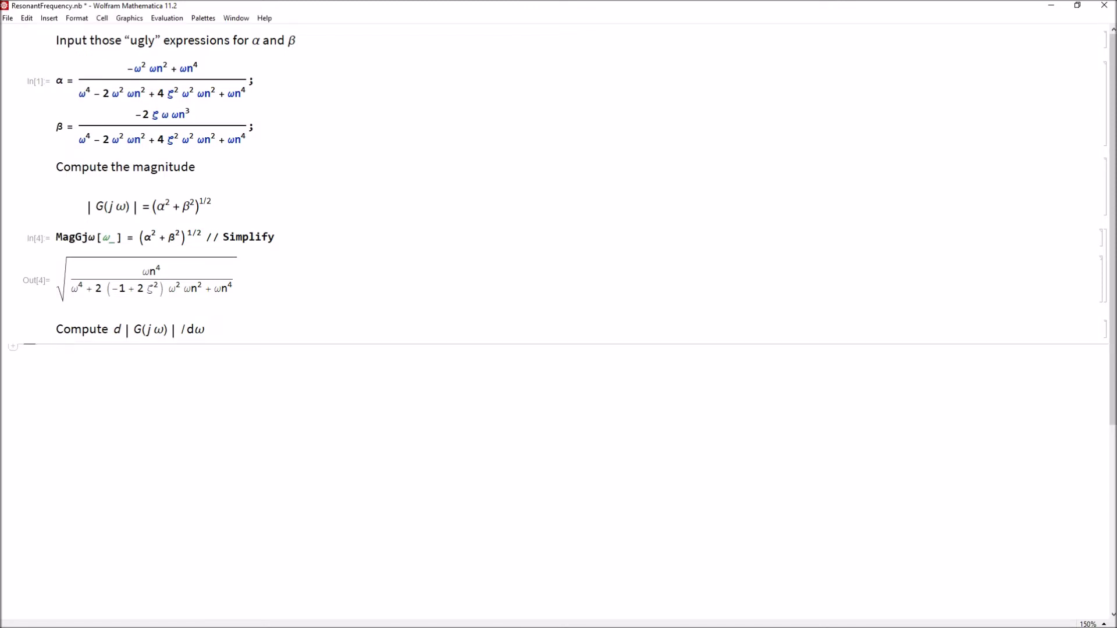
# Define and evaluate dMagGjωdω[ω_] = D[MagGjω[ω], ω]
pyautogui.write('d')
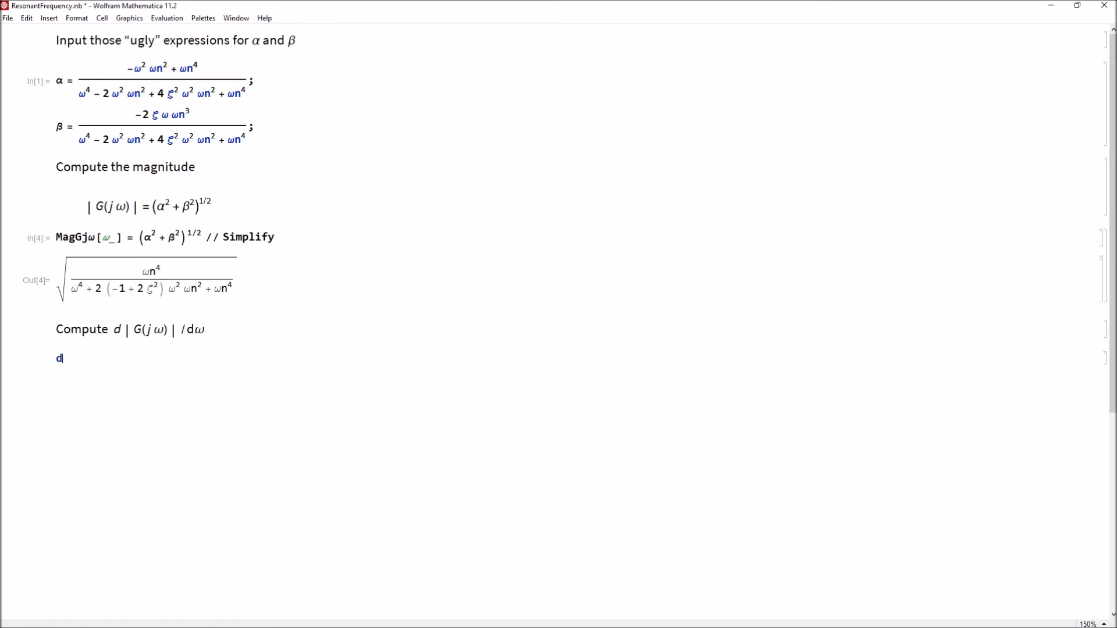
pyautogui.write('MagGj')
pyautogui.press('Escape')
pyautogui.write('w')
pyautogui.press('Escape')
pyautogui.write('dw')
pyautogui.press('Escape')
pyautogui.write('[')
pyautogui.press('Escape')
pyautogui.write('w')
pyautogui.press('Escape')
pyautogui.write('_] = D[Mag')
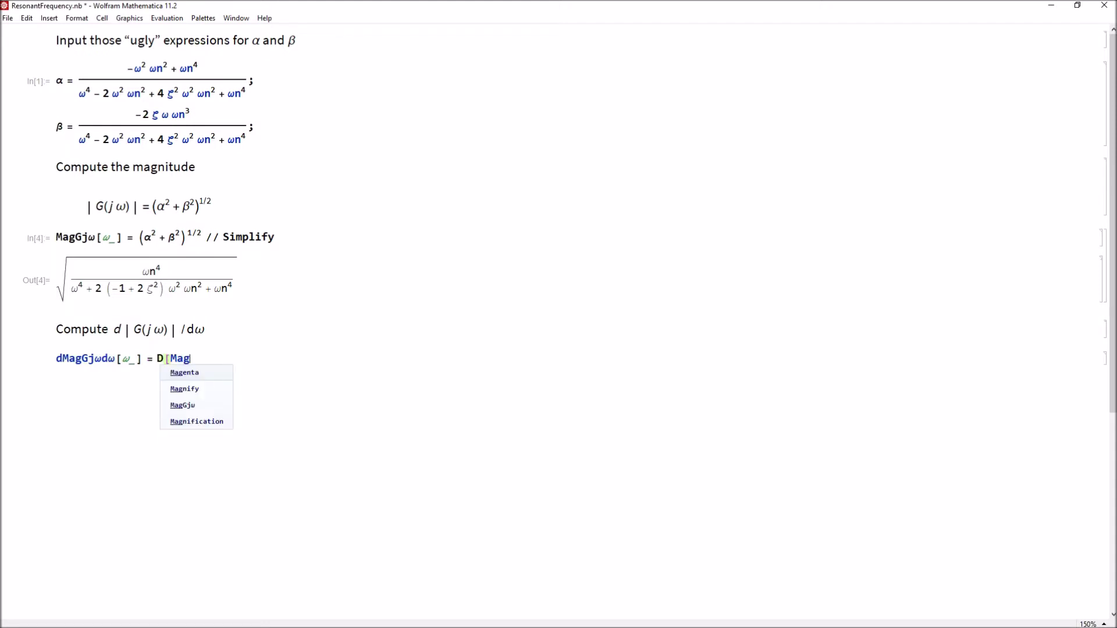
pyautogui.write('G')
pyautogui.press('Tab')
pyautogui.write('[ω], ω]')
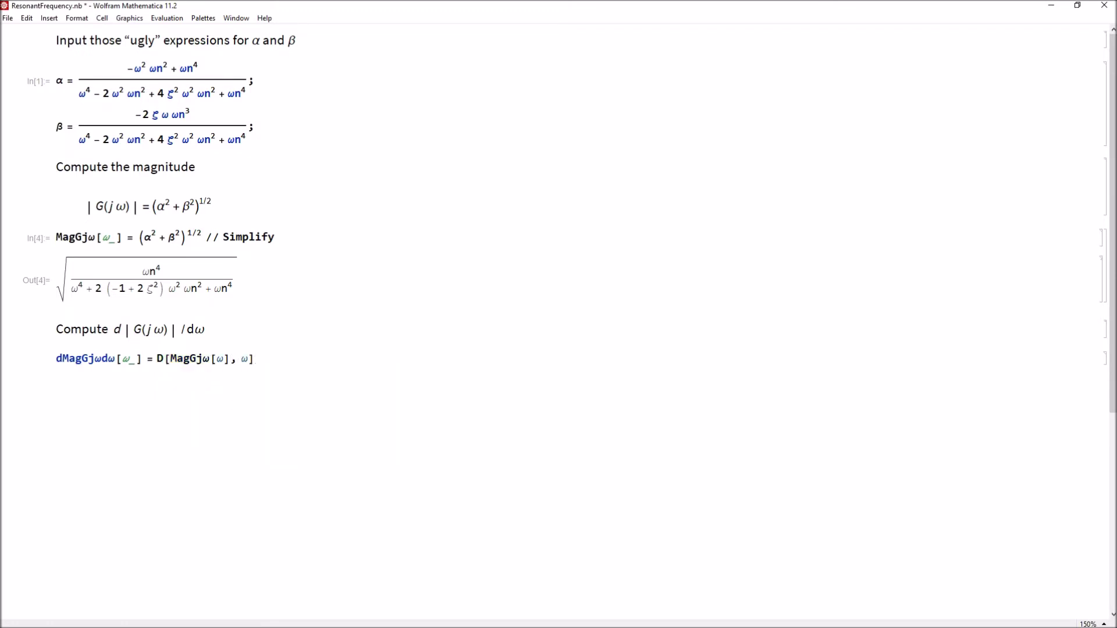
pyautogui.hotkey('shift', 'Return')
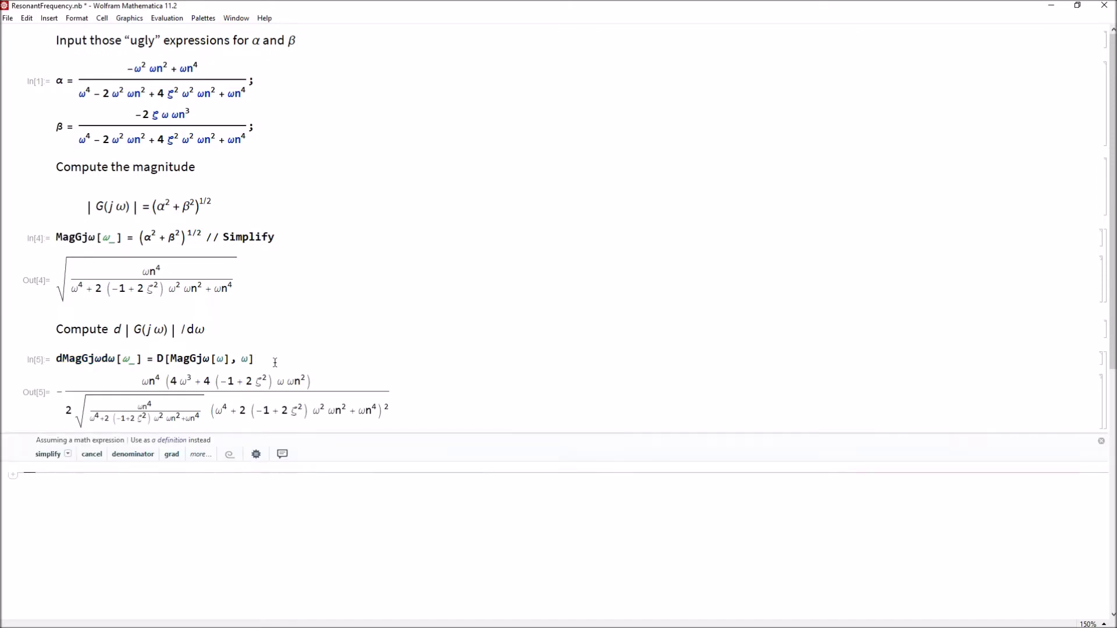
pyautogui.click(275, 363)
# Simplify the derivative with // Simplify, then add the note 'Solve for when d|G(jω)|/dω = 0'
pyautogui.write('// Simplify')
pyautogui.hotkey('shift', 'Return')
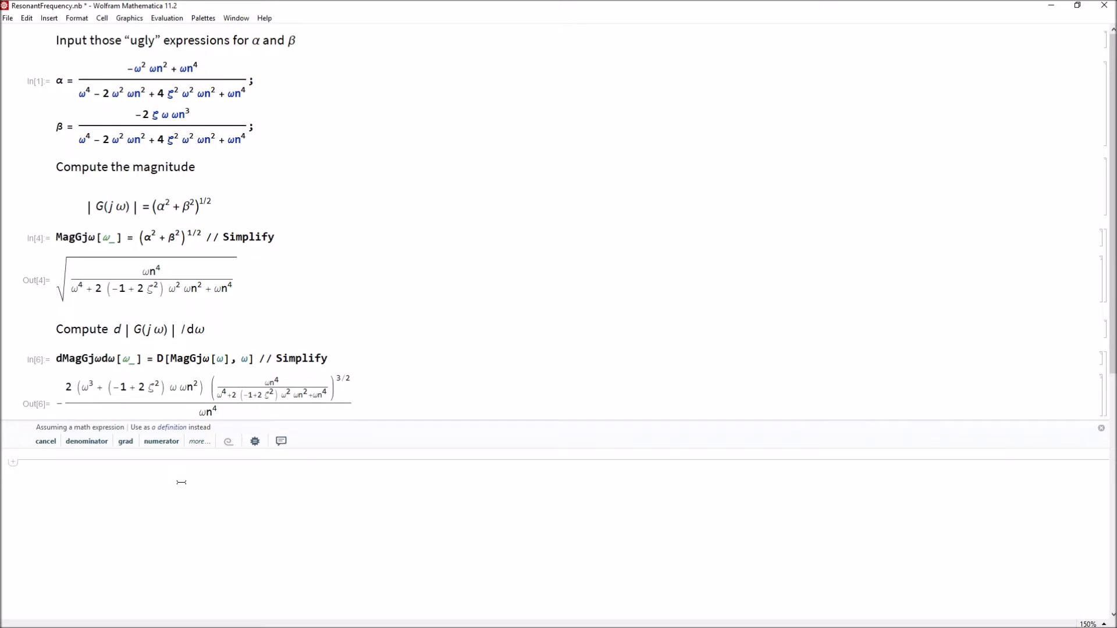
pyautogui.click(129, 459)
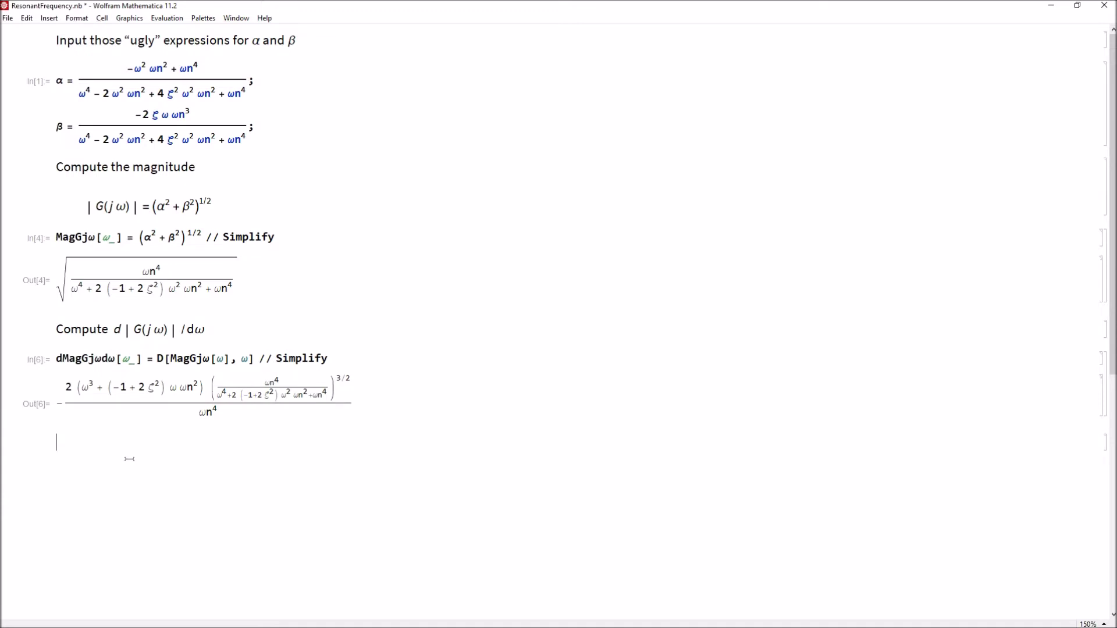
pyautogui.write('Solve forw')
pyautogui.press('BackSpace')
pyautogui.write('when')
pyautogui.doubleClick(173, 329)
pyautogui.write('d | G(j ω) | /dω')
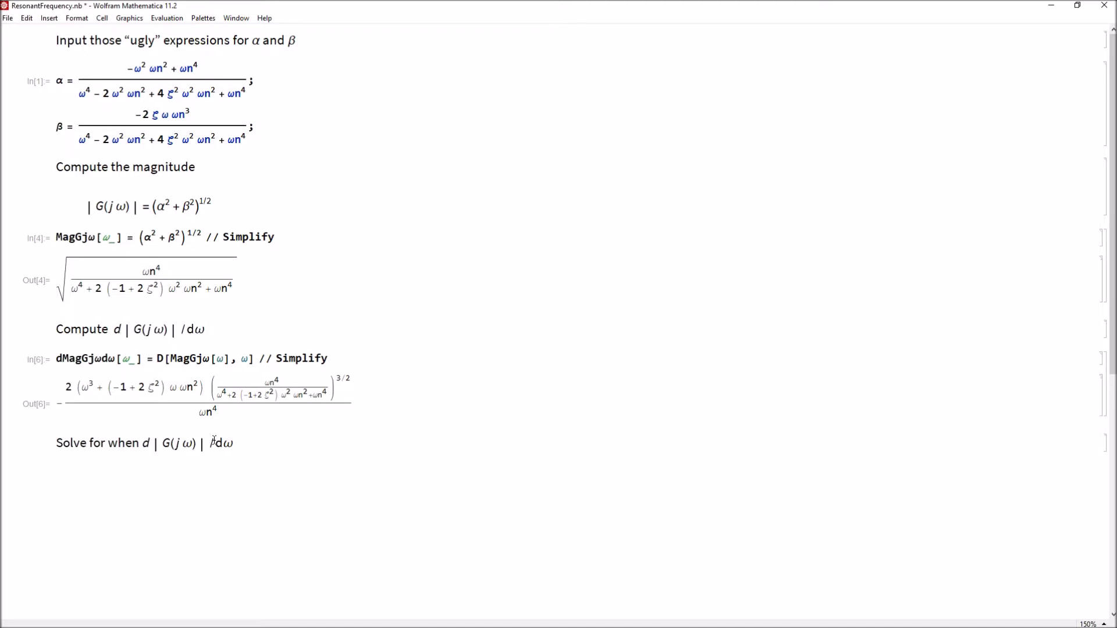
pyautogui.write('=0')
pyautogui.press('Right')
# Evaluate Solve[dMagGjωdω[ω] == 0, ω], which returns {{}}
pyautogui.press('Down')
pyautogui.write('Solv[e')
pyautogui.doubleClick(98, 356)
pyautogui.hotkey('ctrl', 'c')
pyautogui.click(107, 472)
pyautogui.press('BackSpace')
pyautogui.press('BackSpace')
pyautogui.write('e[')
pyautogui.hotkey('ctrl', 'v')
pyautogui.write('[')
pyautogui.write('ω] =')
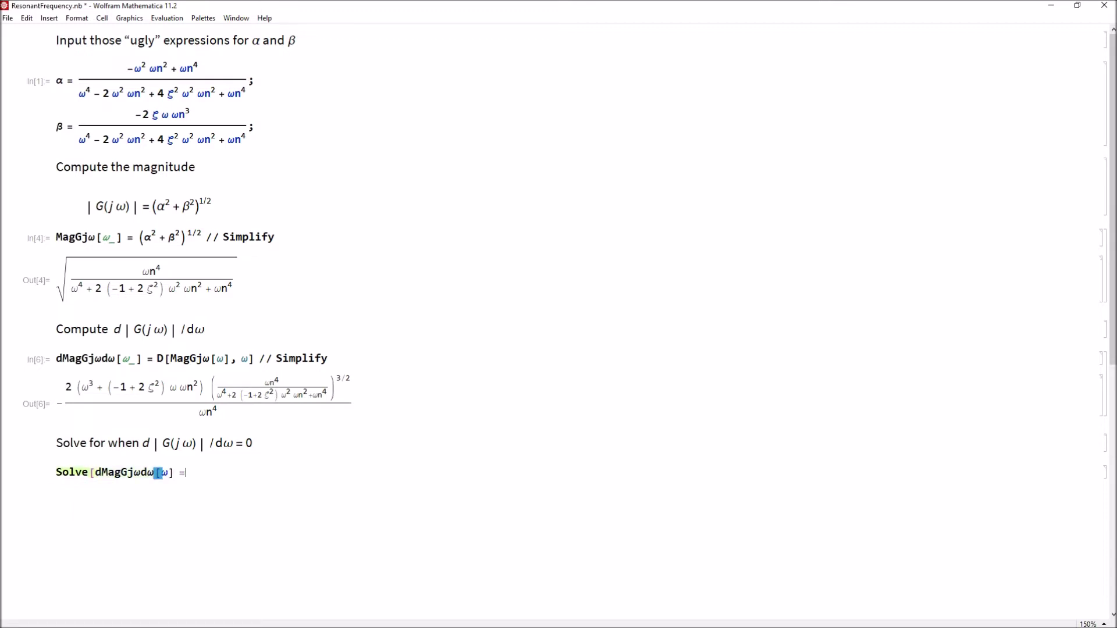
pyautogui.write('= 0, ω]')
pyautogui.hotkey('shift', 'Return')
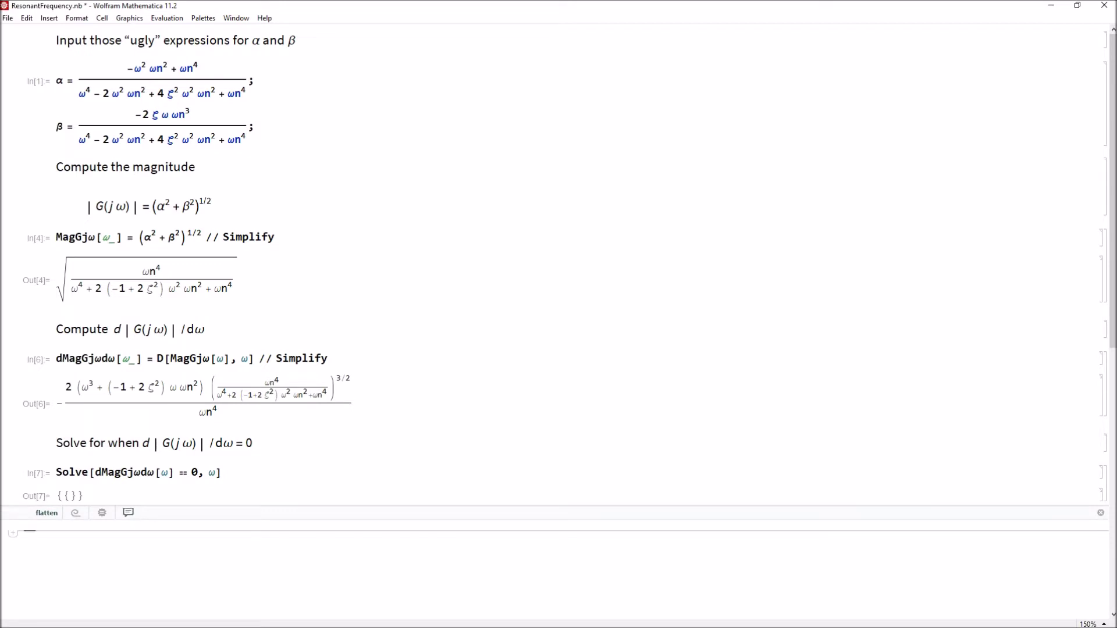
pyautogui.doubleClick(138, 473)
pyautogui.hotkey('ctrl', 'c')
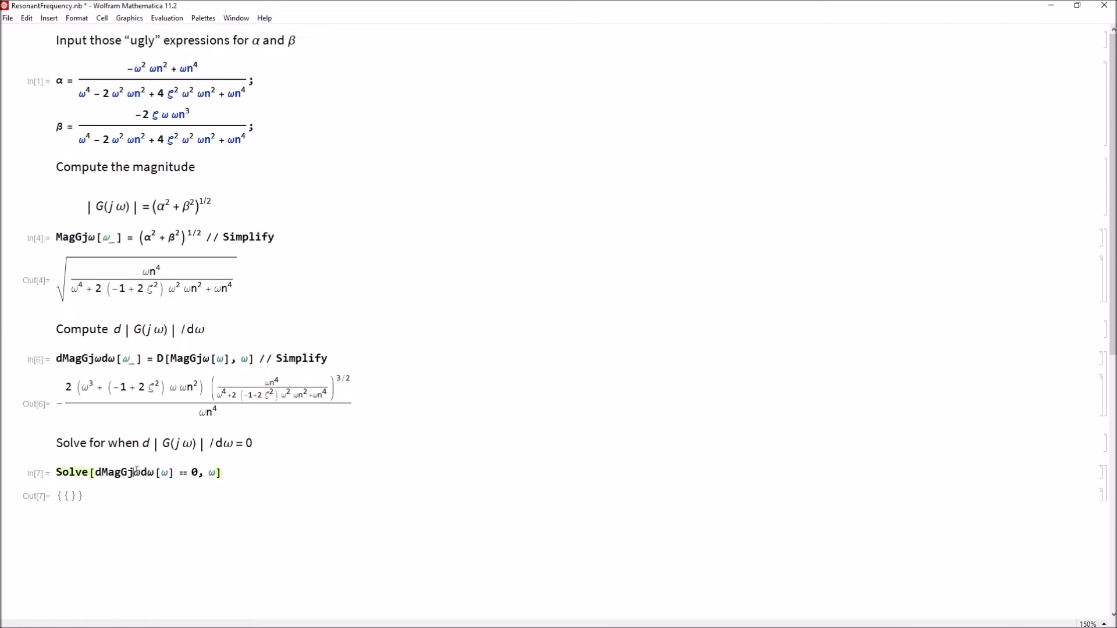
# Evaluate dMagGjωdω[ωn] // Simplify, giving −√(1/ζ²)/(2 ωn)
pyautogui.click(98, 540)
pyautogui.hotkey('ctrl', 'v')
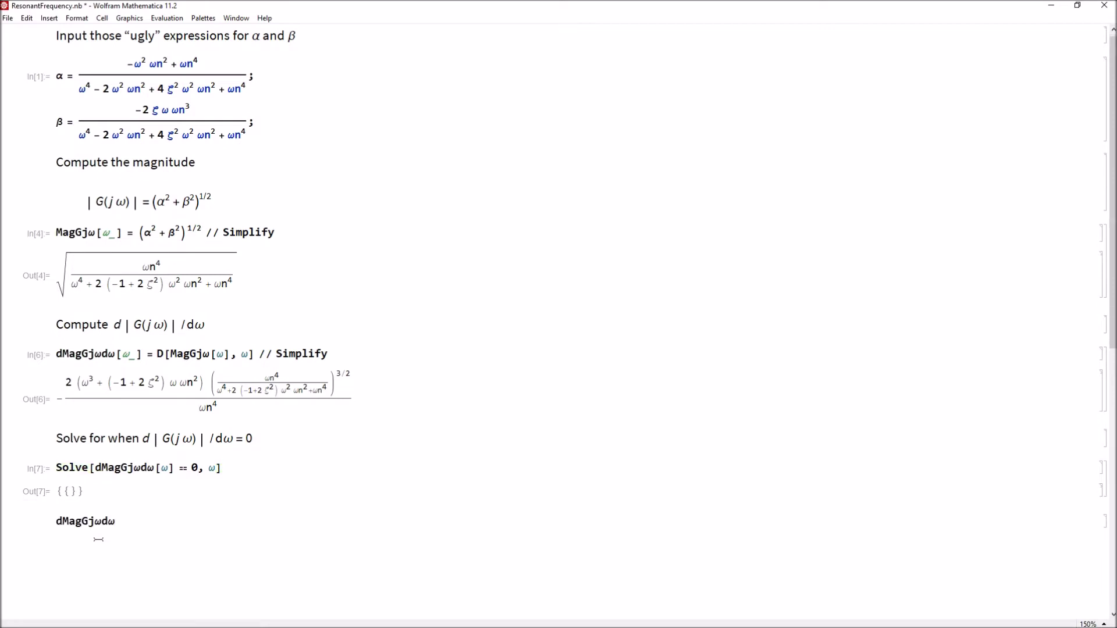
pyautogui.write('[')
pyautogui.write('ωn]')
pyautogui.hotkey('shift', 'Return')
pyautogui.click(166, 518)
pyautogui.write('// Simplify')
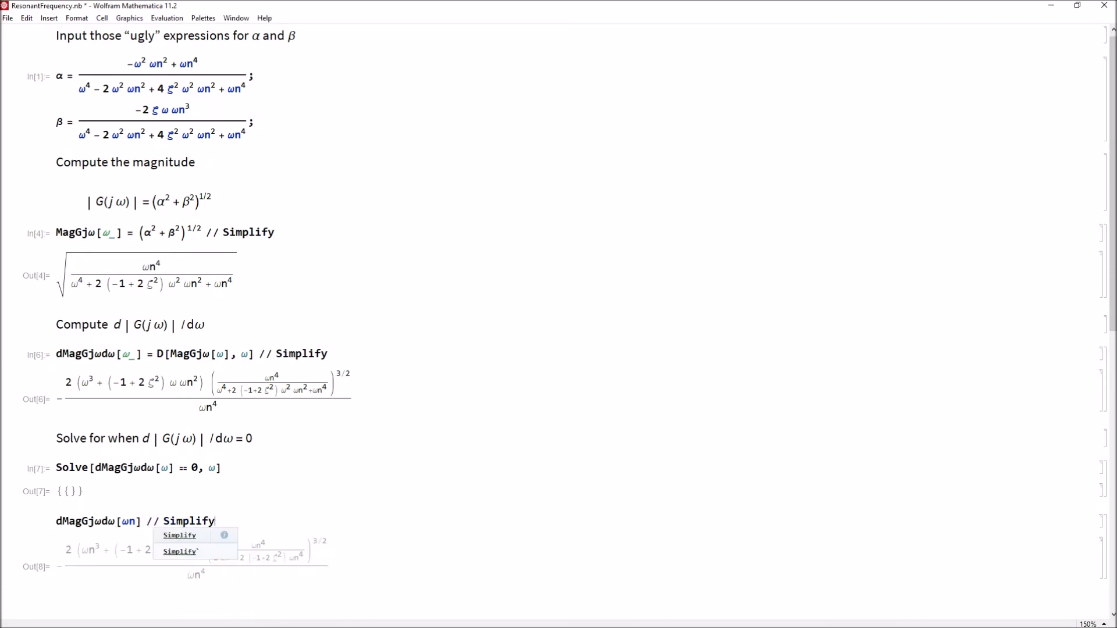
pyautogui.hotkey('shift', 'Return')
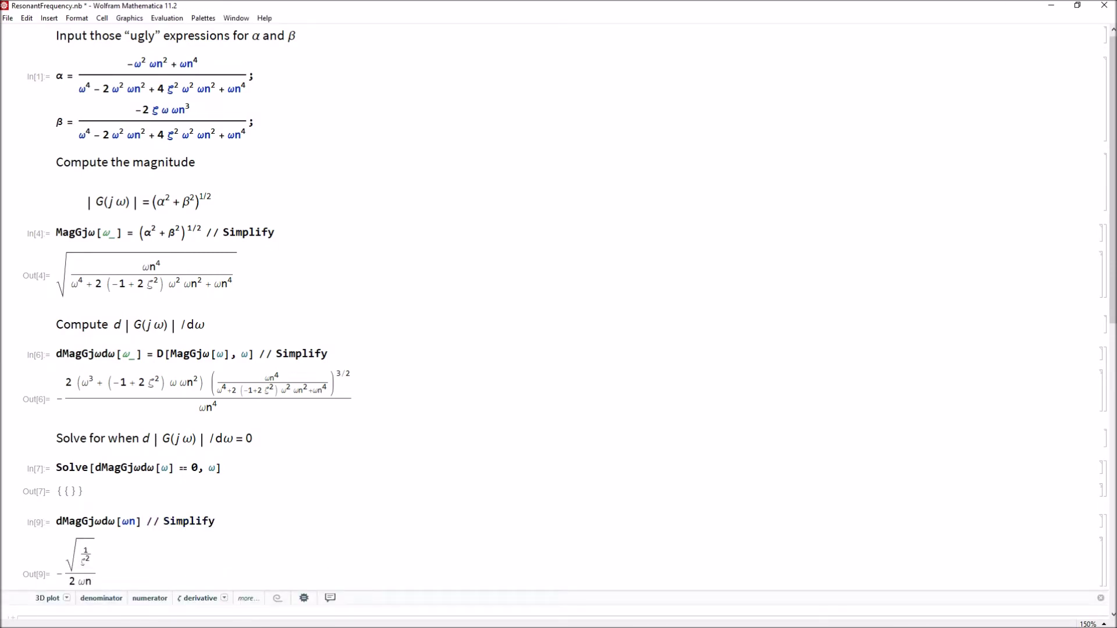
pyautogui.click(118, 512)
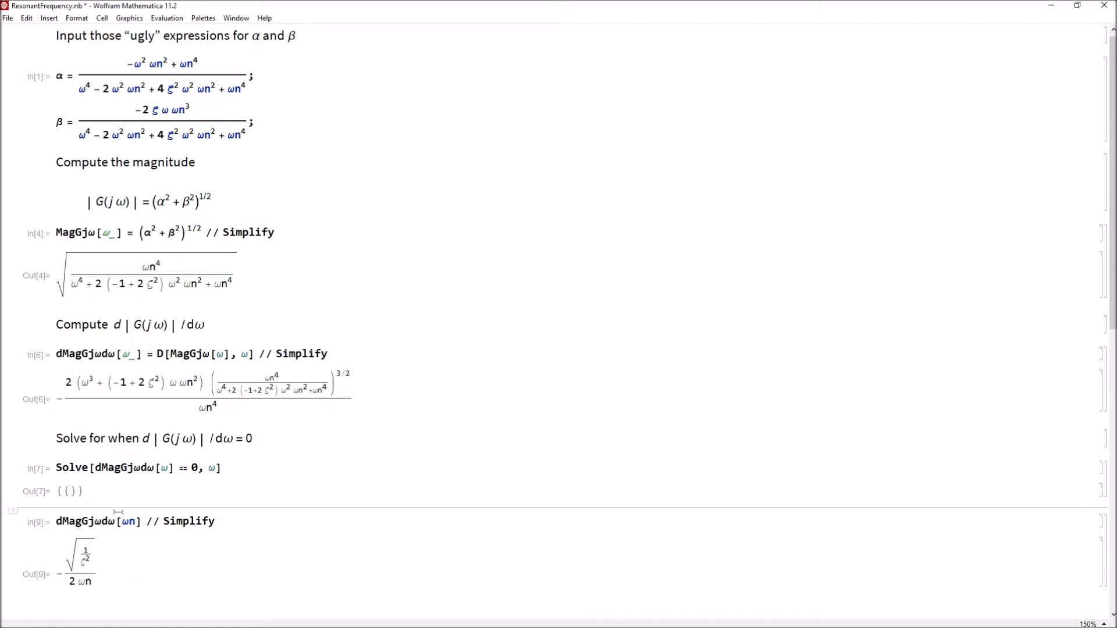